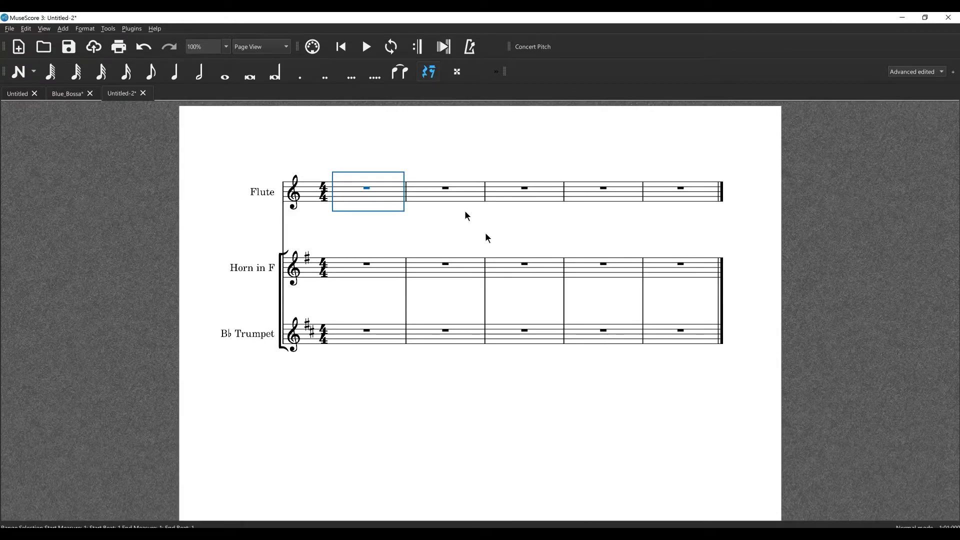
Open the score's style settings to examine the Measure Numbers options, and close them without changes
click(85, 29)
click(94, 42)
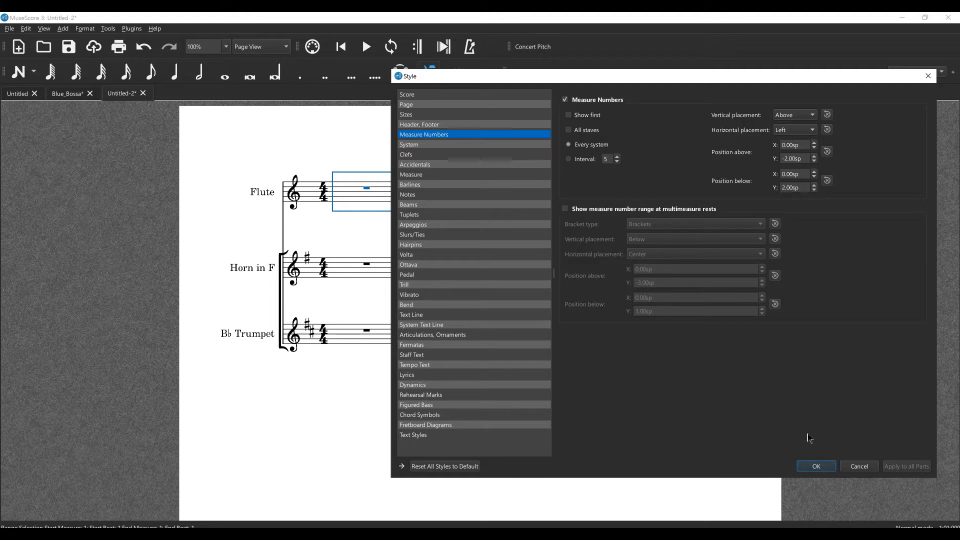
click(817, 466)
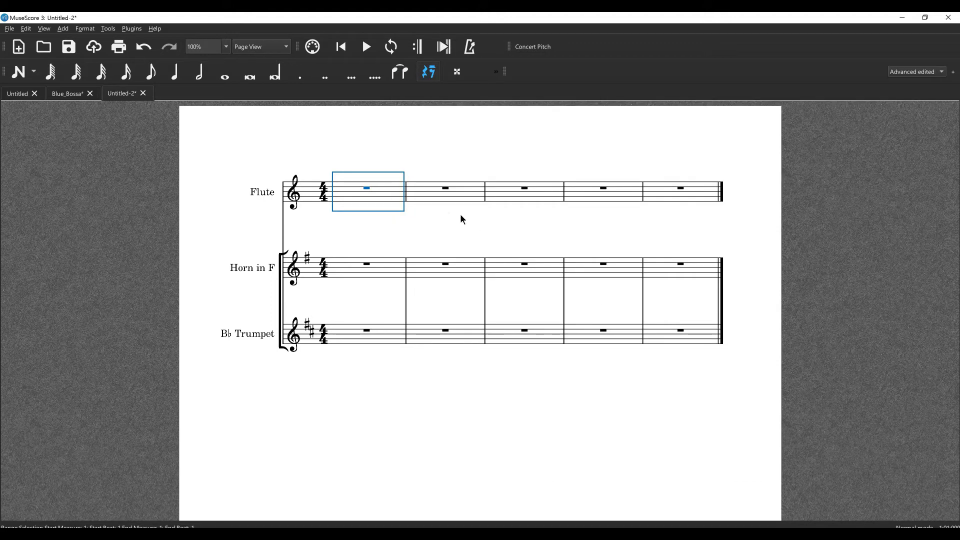
Extend the Flute staff's barlines down to the Horn in F staff
click(406, 195)
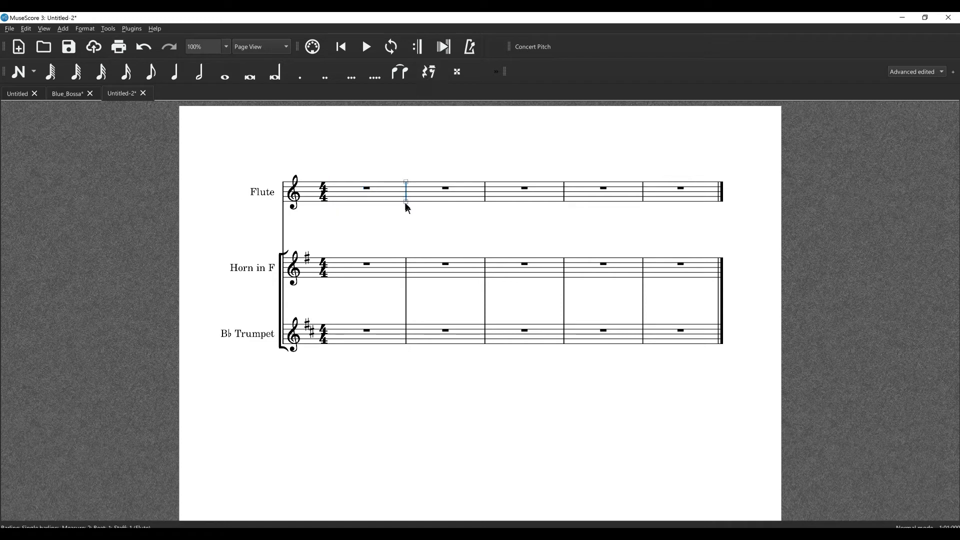
drag(406, 202, 415, 269)
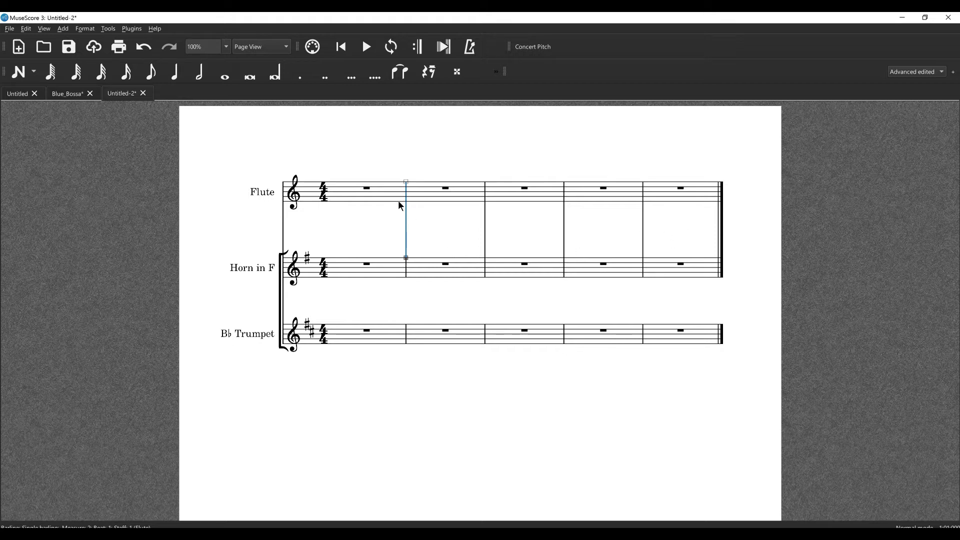
Add a system break after the first measure and delete it again
key(Return)
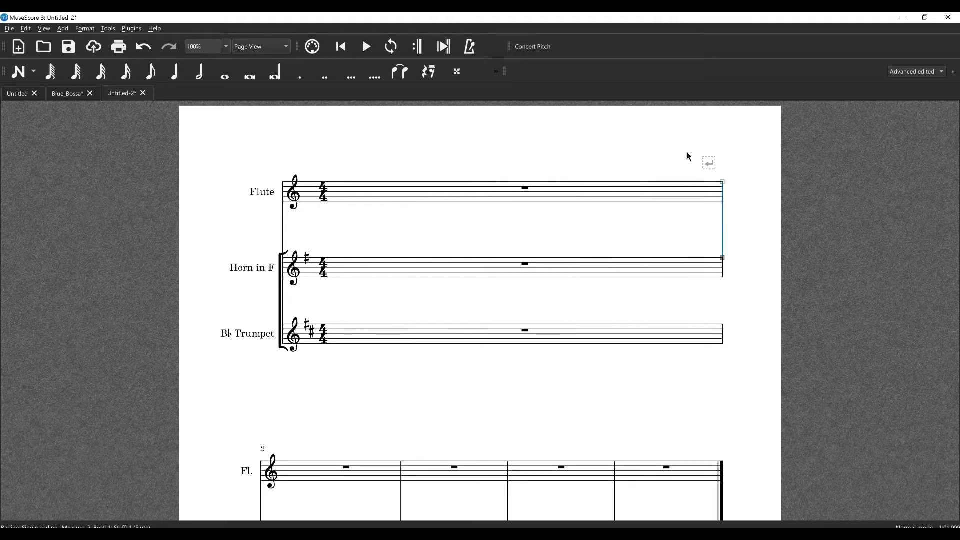
click(711, 166)
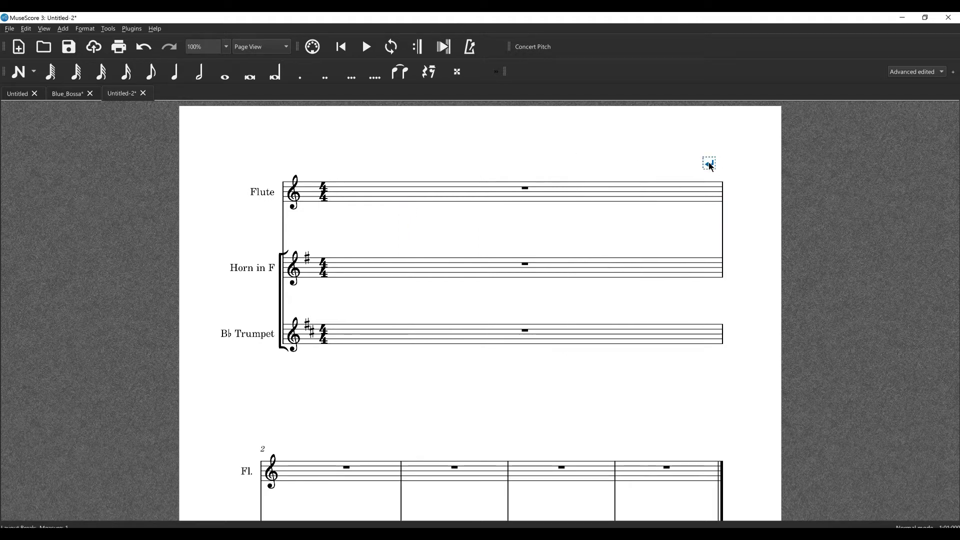
key(Delete)
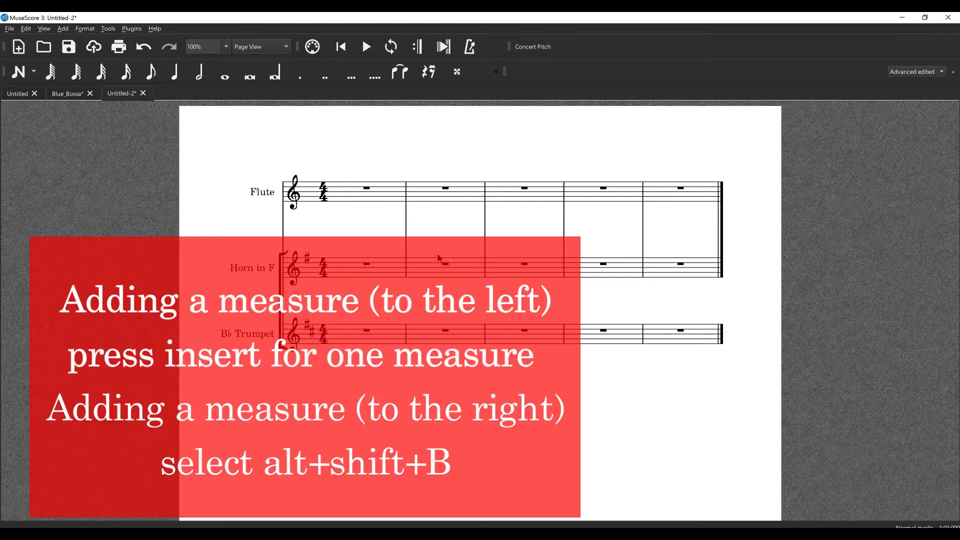
Insert two empty measures before the third measure of the score
click(378, 199)
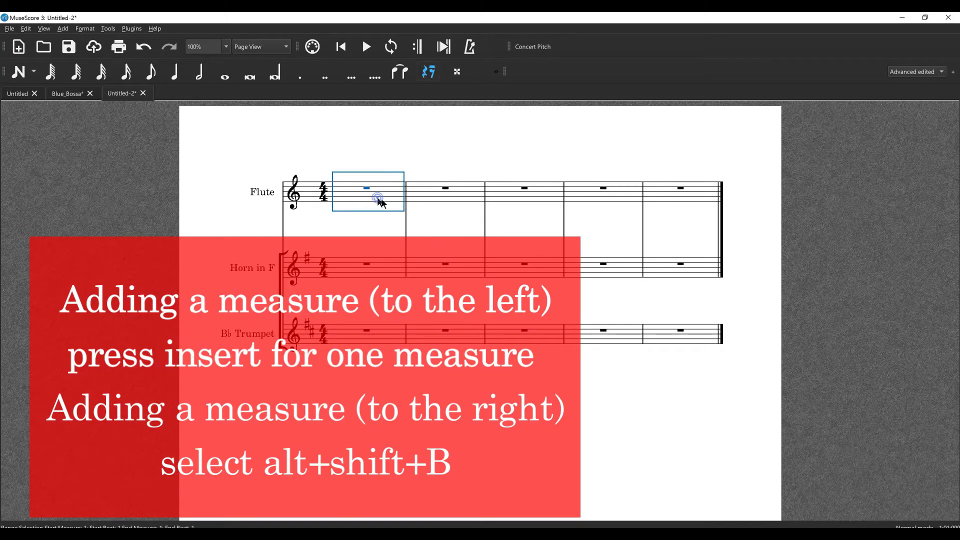
click(526, 197)
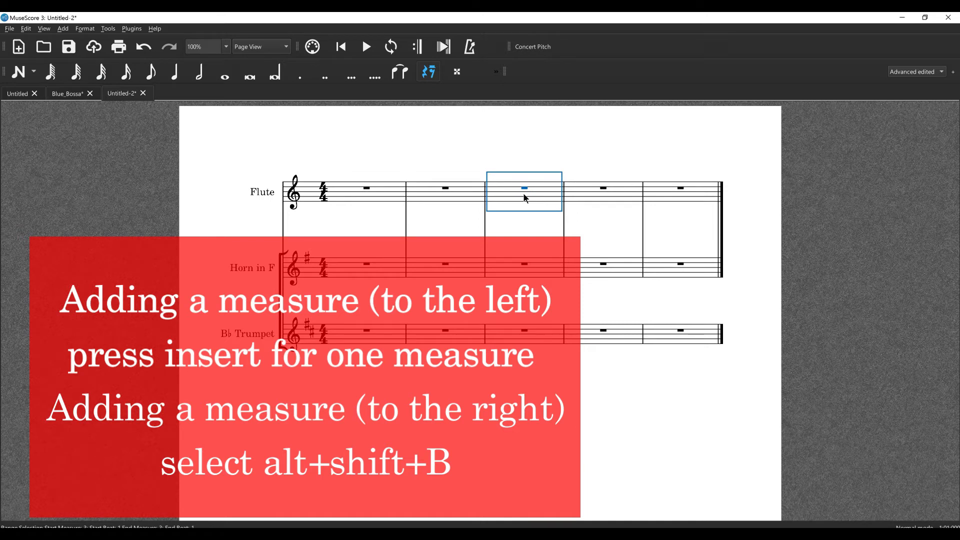
key(Insert)
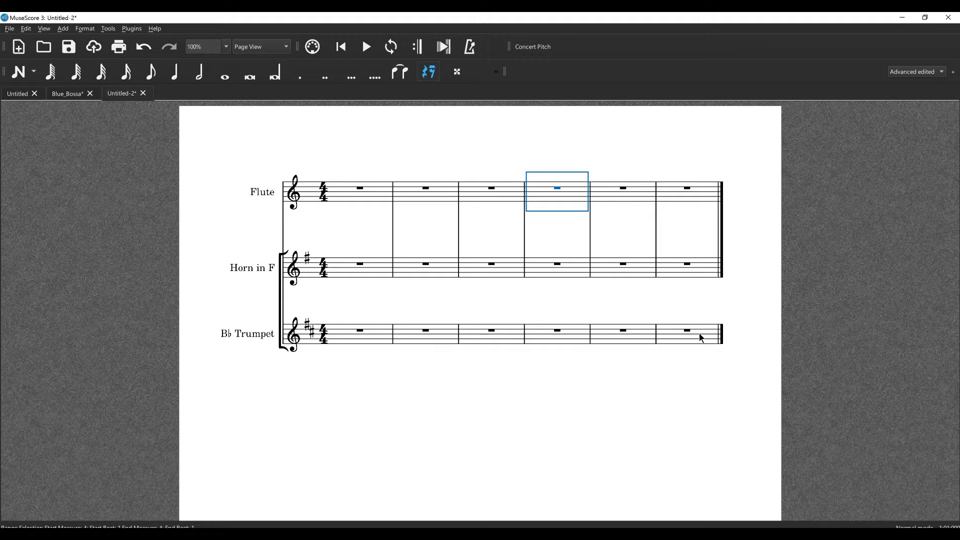
key(Insert)
Append 3 empty measures to the end of the score
click(546, 188)
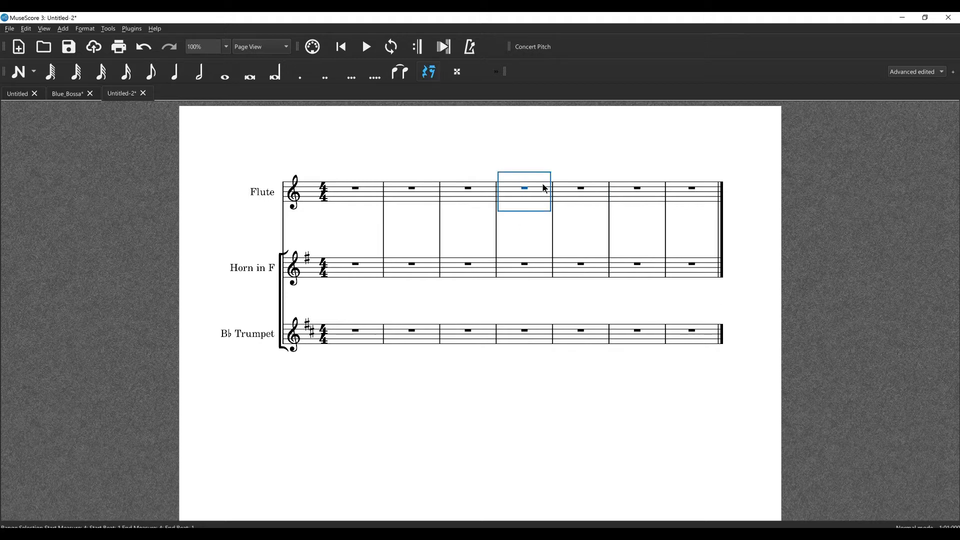
key(alt+shift+b)
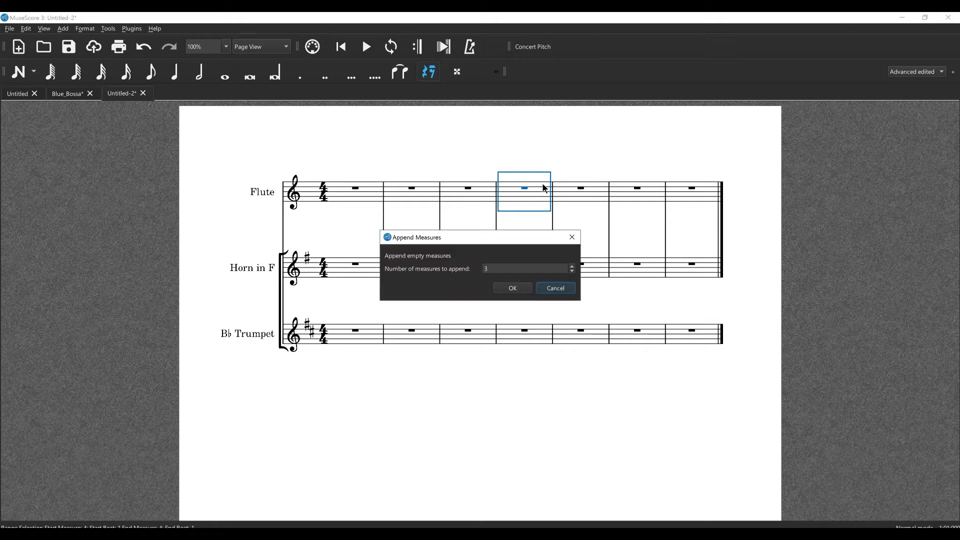
key(shift+Tab)
key(Return)
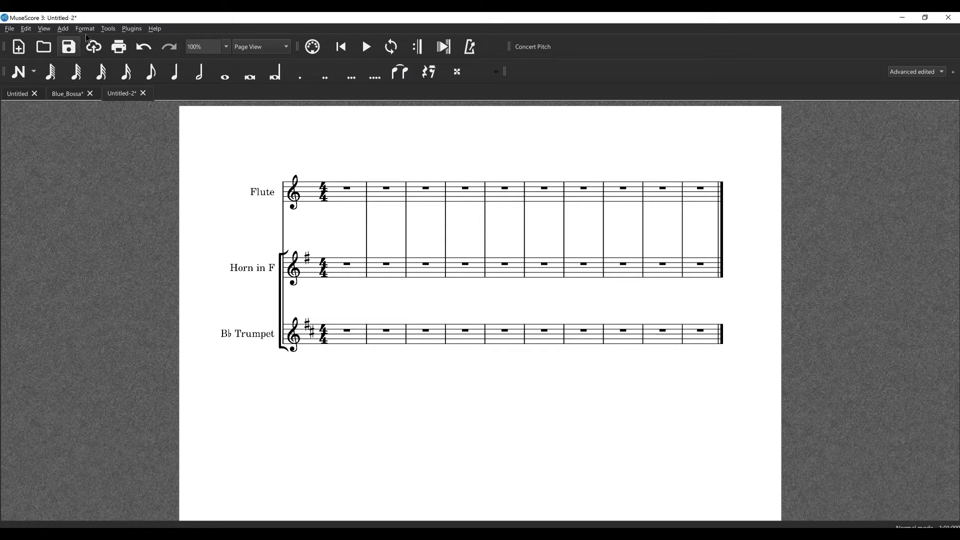
click(68, 32)
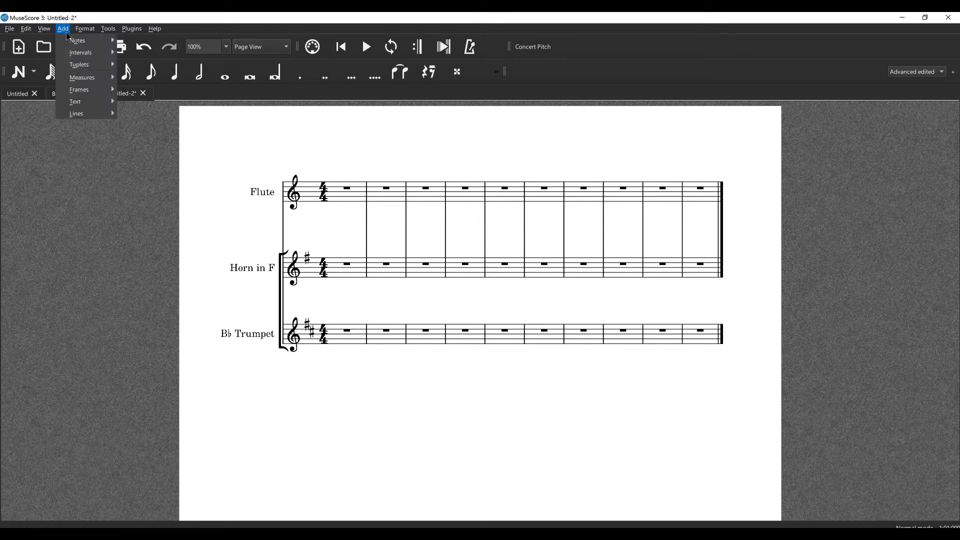
mouse_move(111, 78)
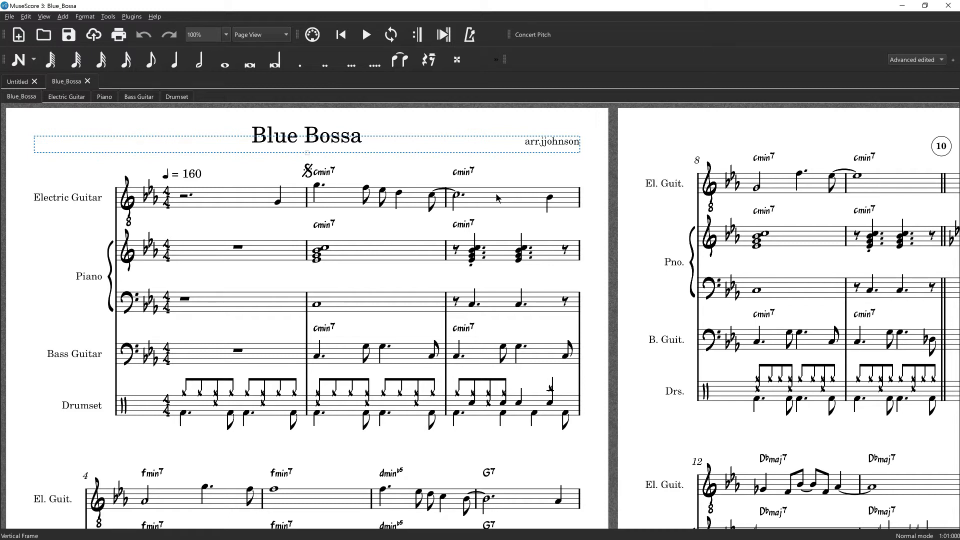
Break systems every 4 measures across Electric Guitar measures 1 to 4 in Blue_Bossa, and delete the system break after measure 4
click(253, 194)
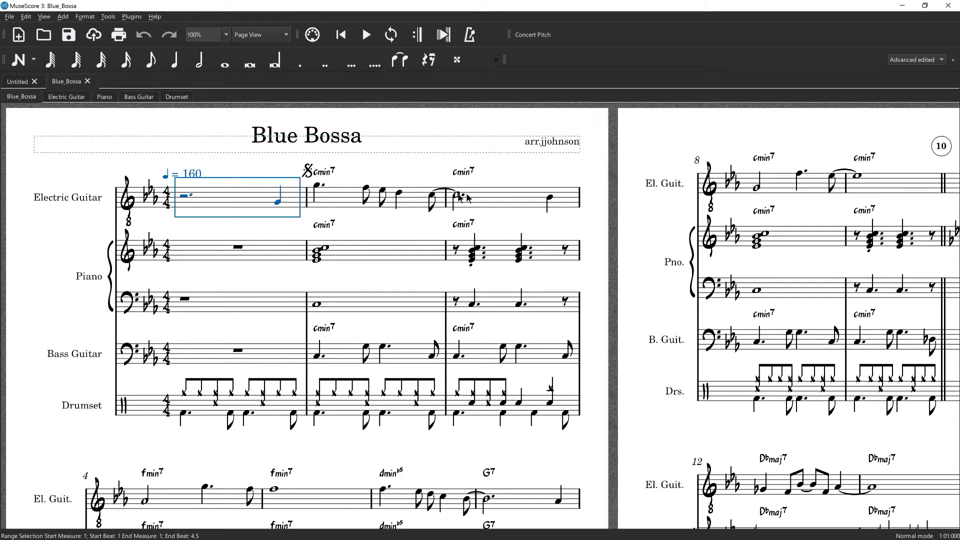
shift+click(170, 502)
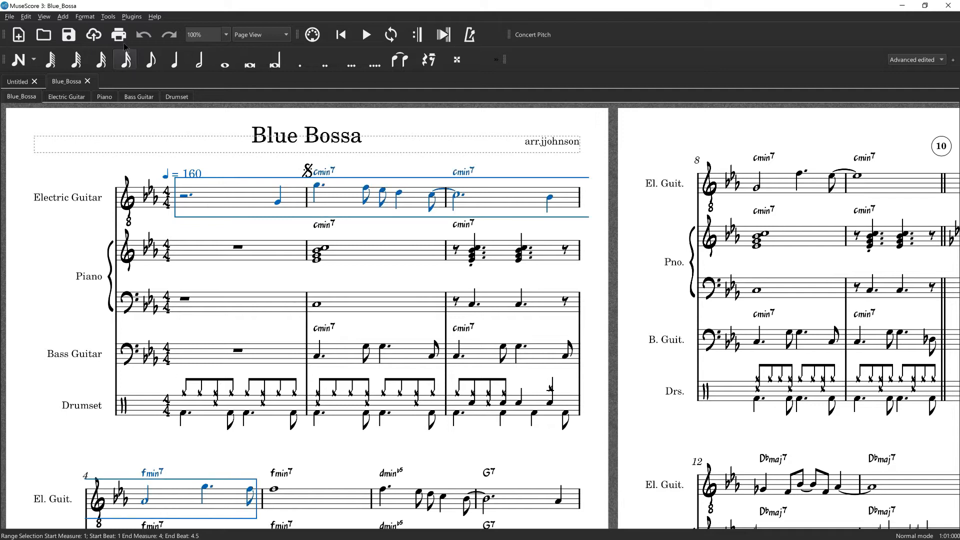
click(85, 17)
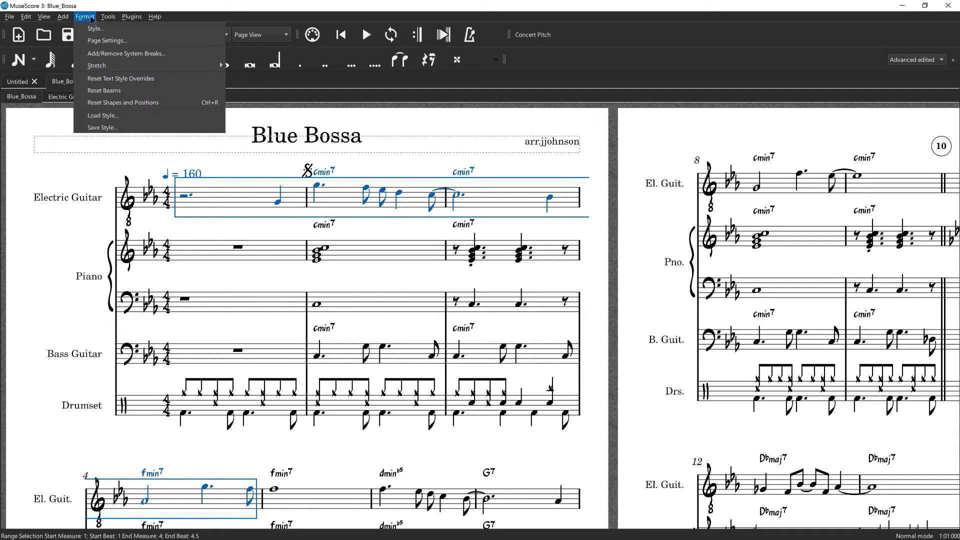
click(107, 56)
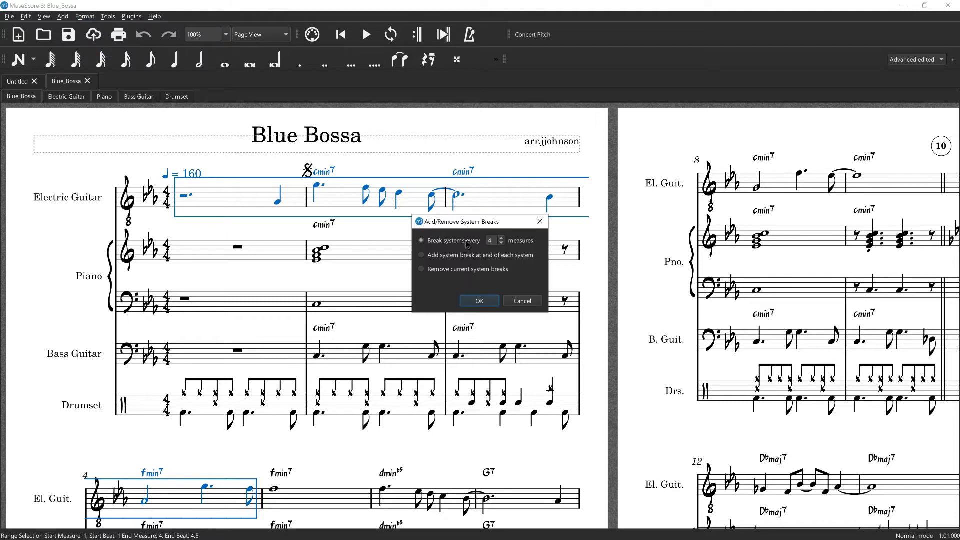
click(479, 303)
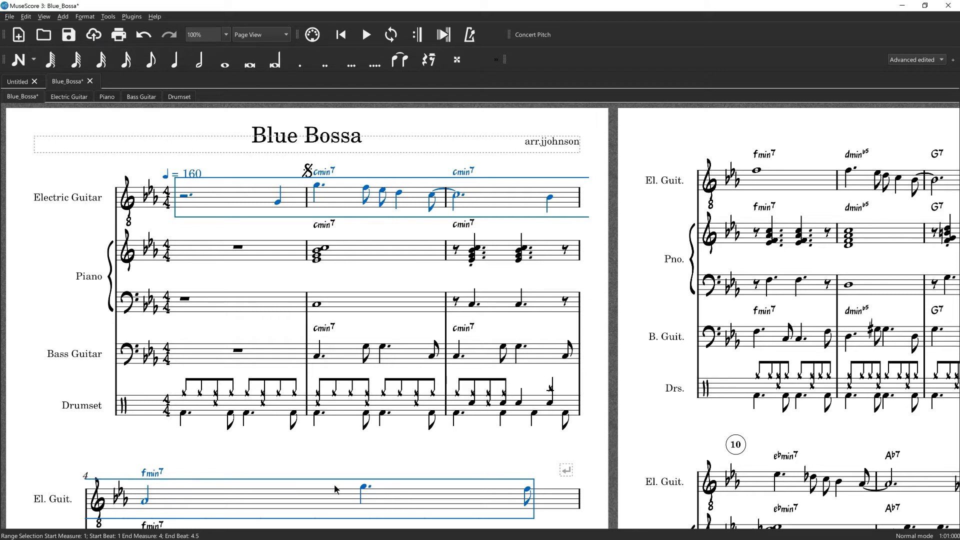
click(567, 472)
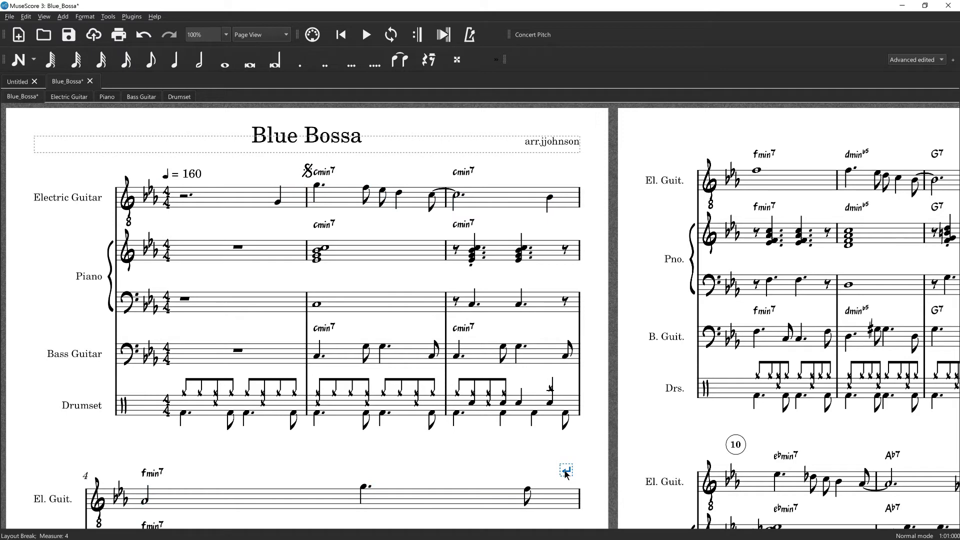
key(Delete)
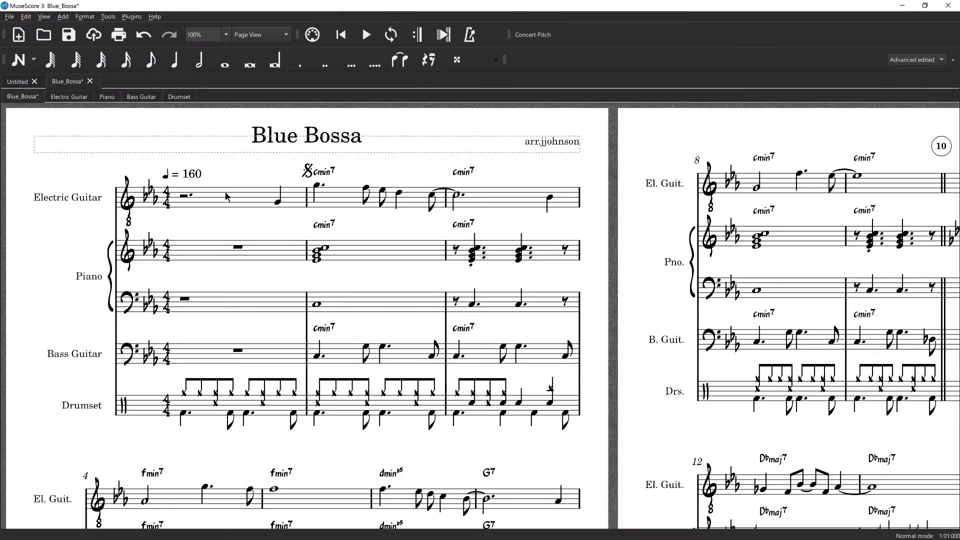
Select Electric Guitar measures 1 to 4 and decrease their layout stretch by three increments
click(226, 197)
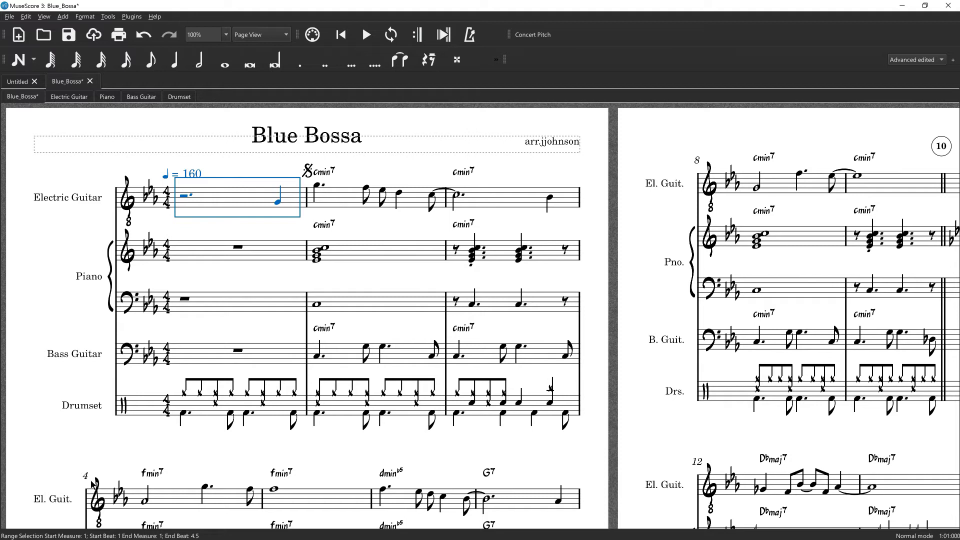
shift+click(169, 497)
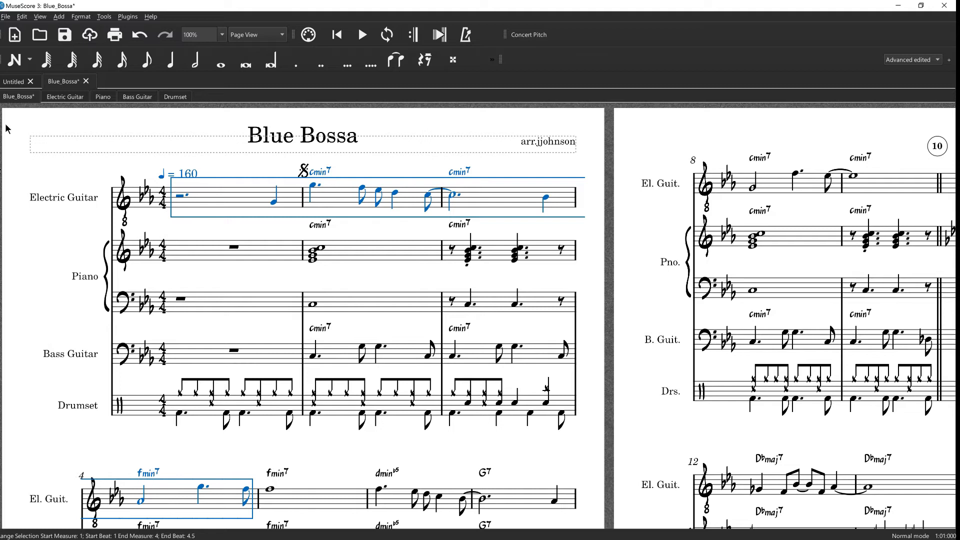
click(92, 19)
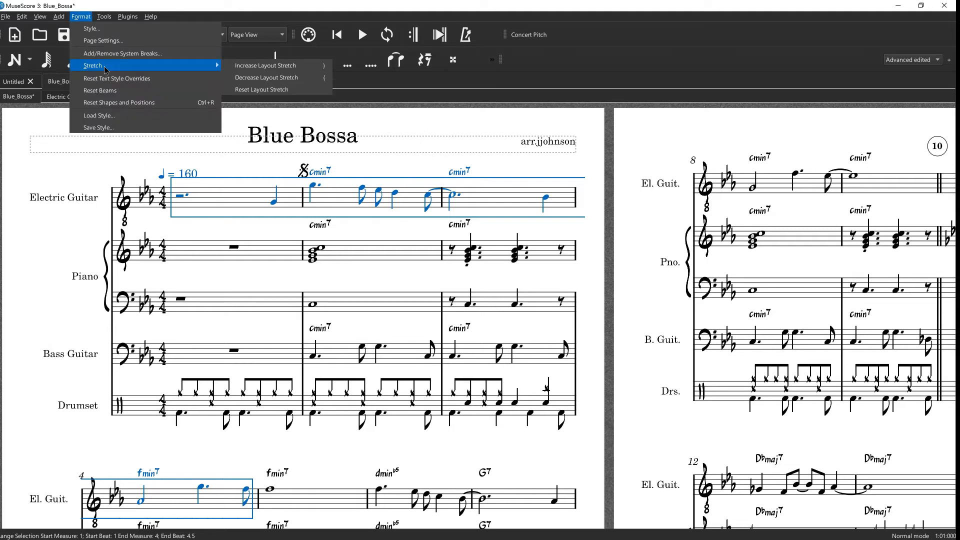
key(Escape)
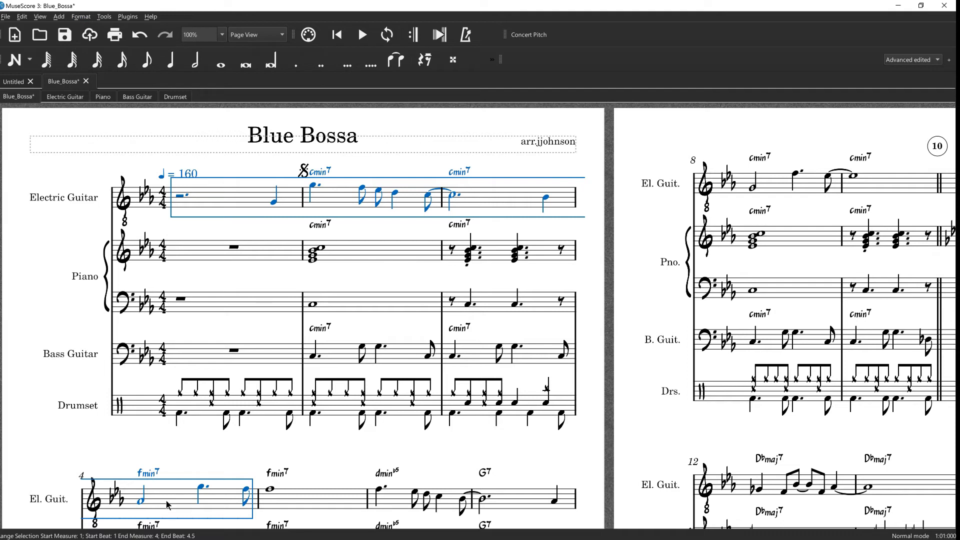
key(braceleft)
key(braceleft)
key(braceleft)
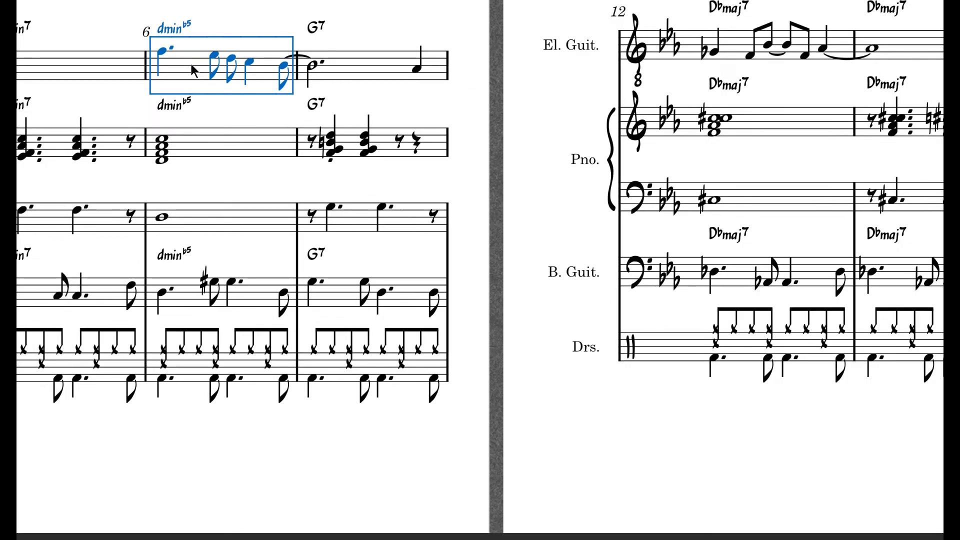
Set the measure number mode of measure 6 to Always Show in its measure properties
right_click(293, 202)
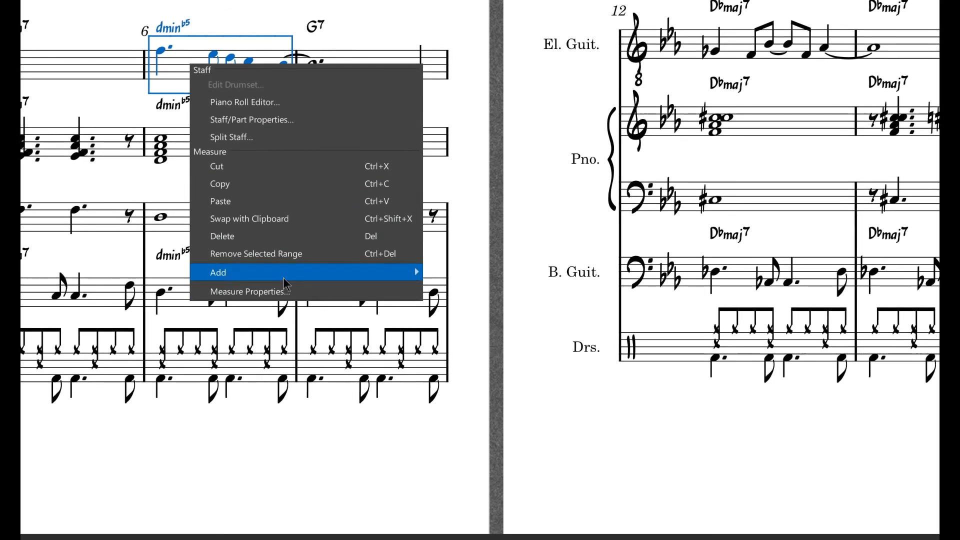
click(273, 292)
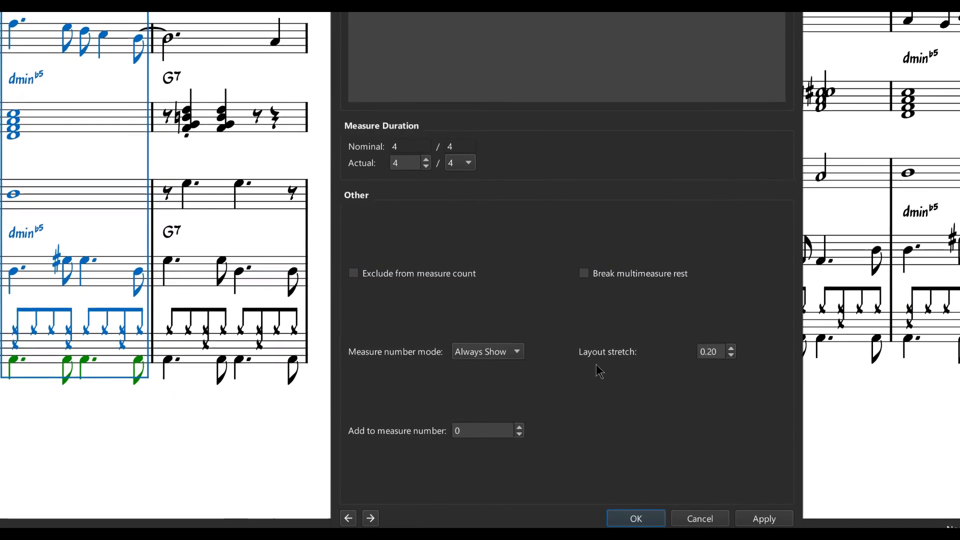
click(731, 348)
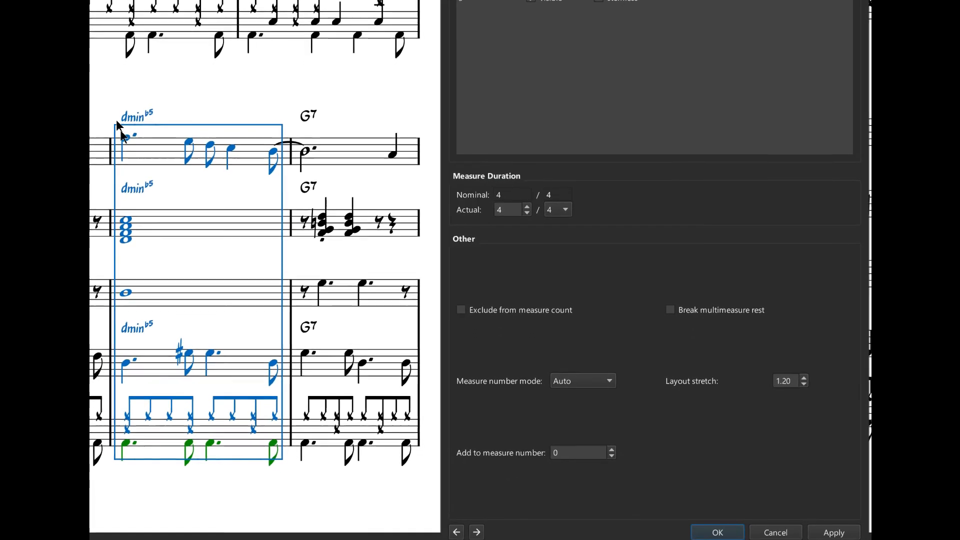
click(619, 381)
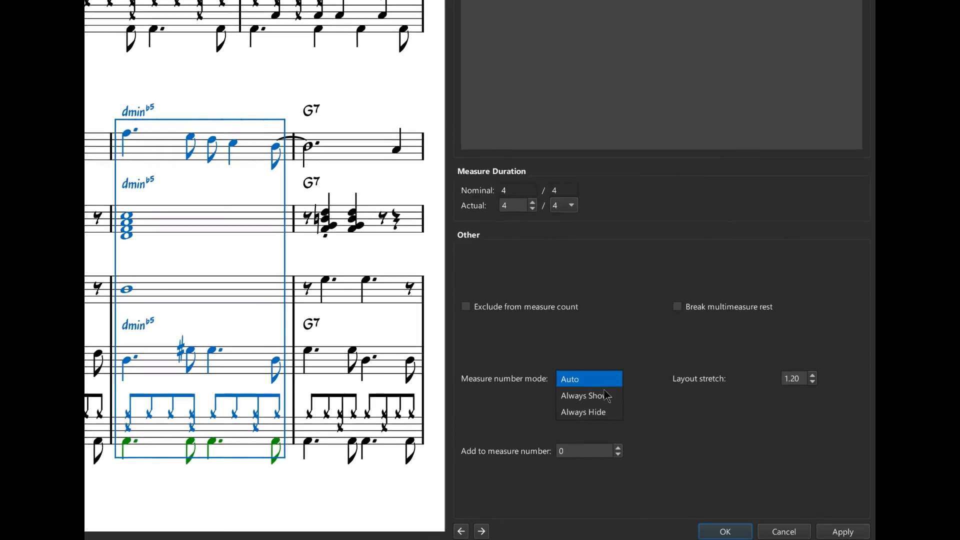
click(608, 393)
click(859, 532)
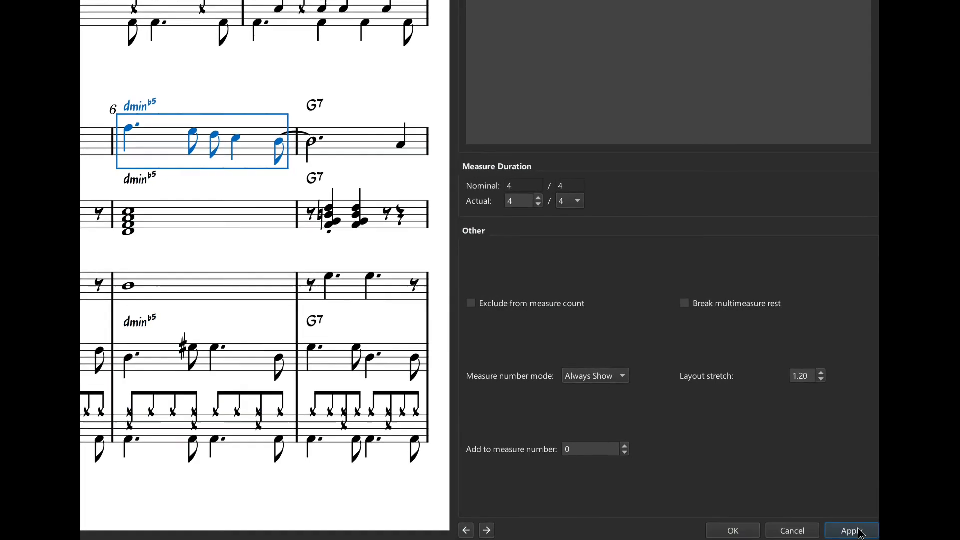
click(752, 532)
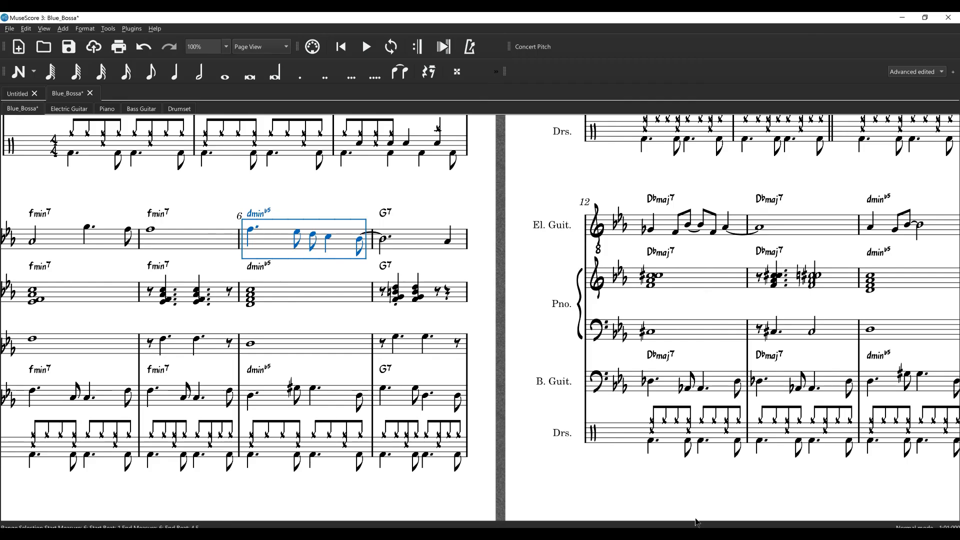